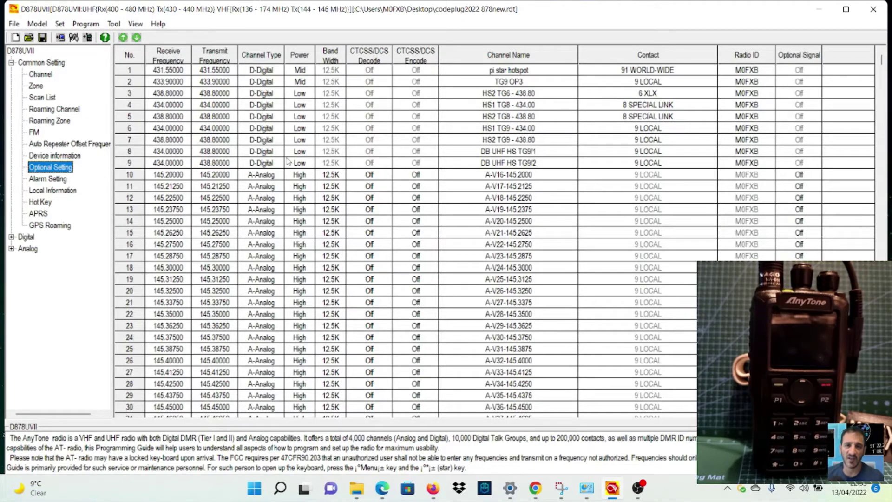
# - Set Startup Reset to On on the Power-on tab of Optional Setting and apply with OK
pyautogui.doubleClick(47, 167)
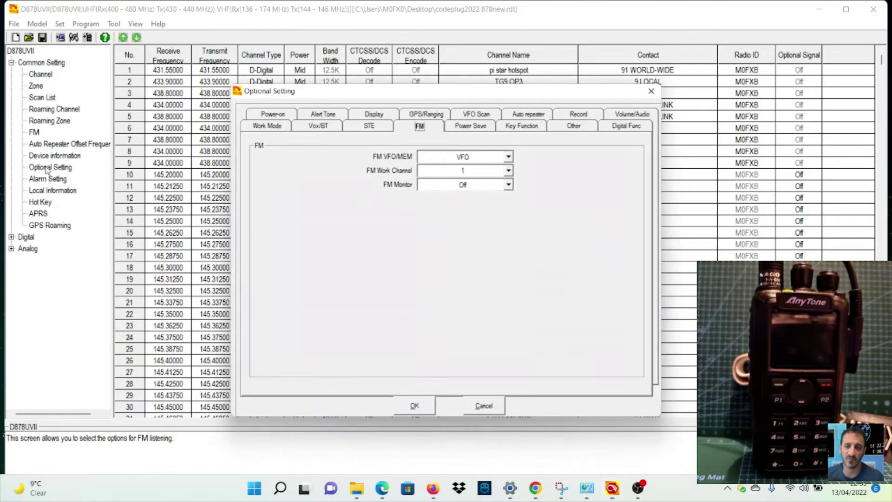
pyautogui.click(273, 114)
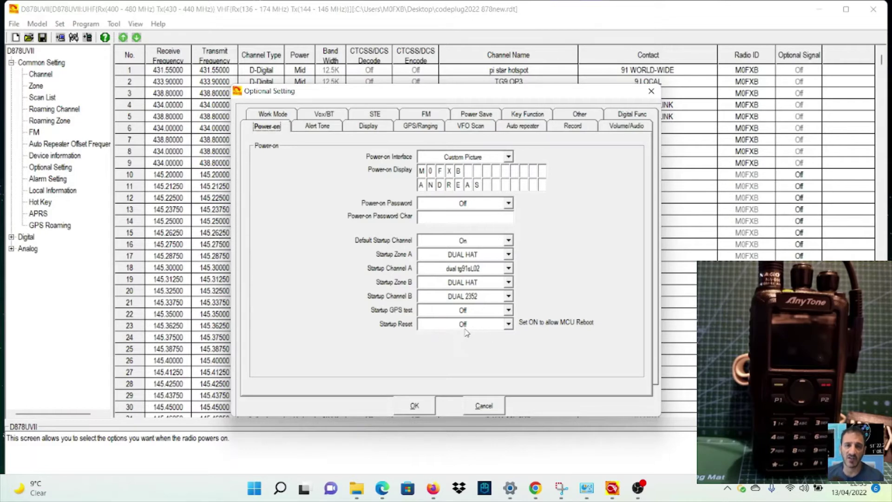
pyautogui.click(508, 324)
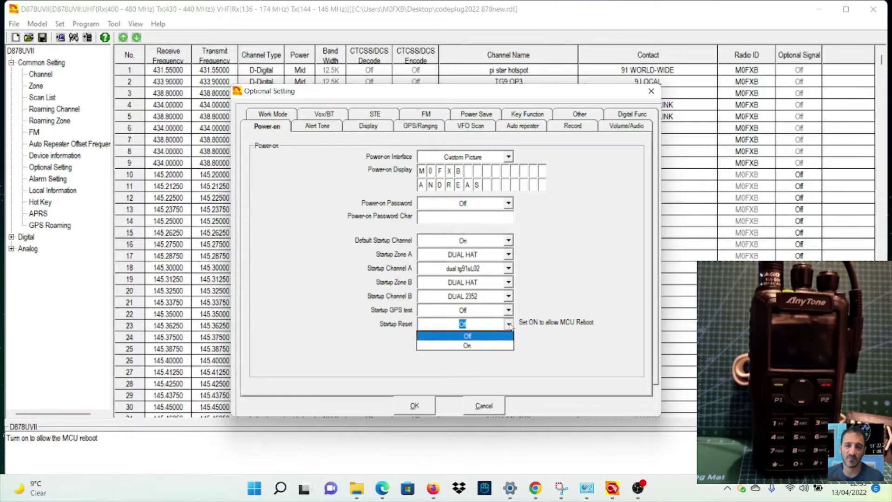
pyautogui.click(486, 344)
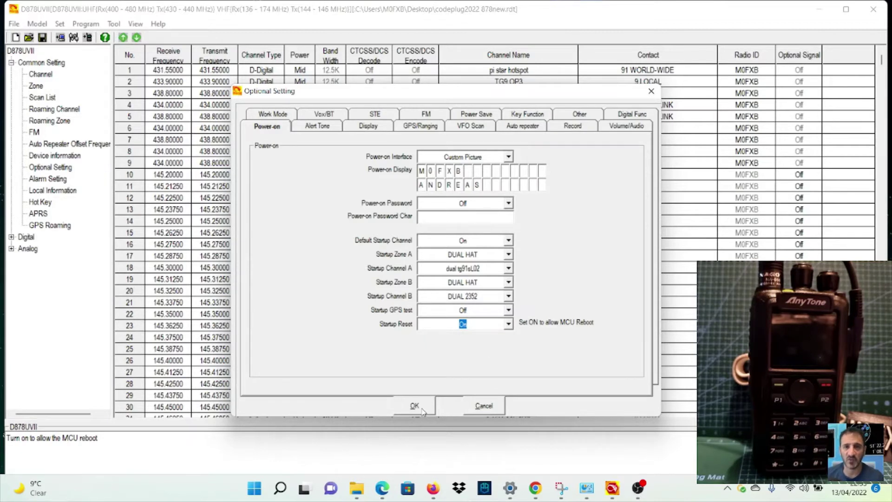
pyautogui.click(509, 324)
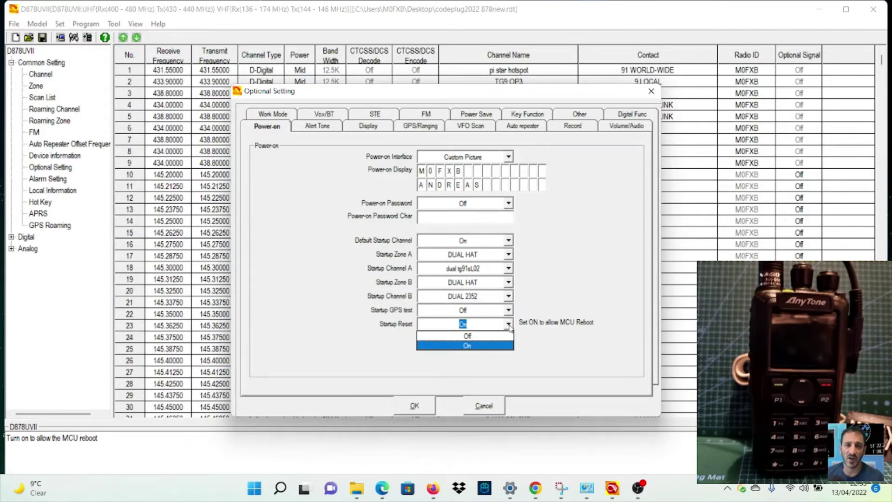
pyautogui.click(496, 347)
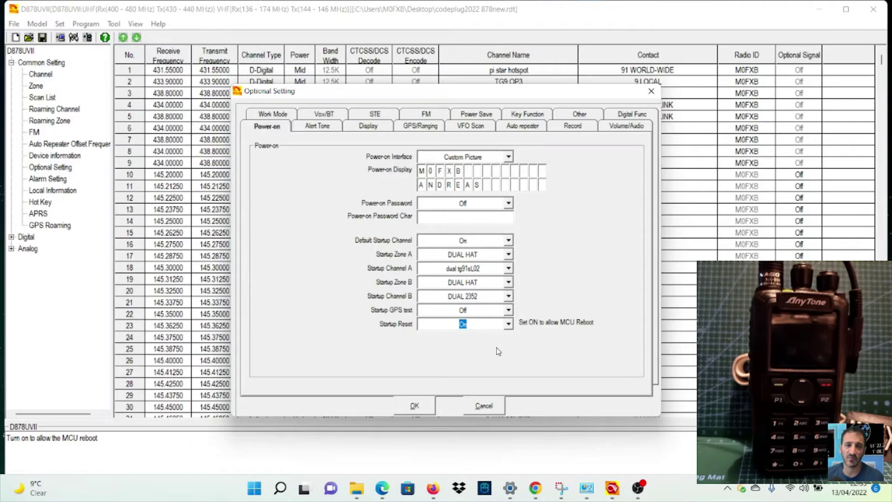
pyautogui.click(419, 408)
# - Save over codeplug2022 878new.rdt, confirming the overwrite and the 'Save File OK' message
pyautogui.click(42, 38)
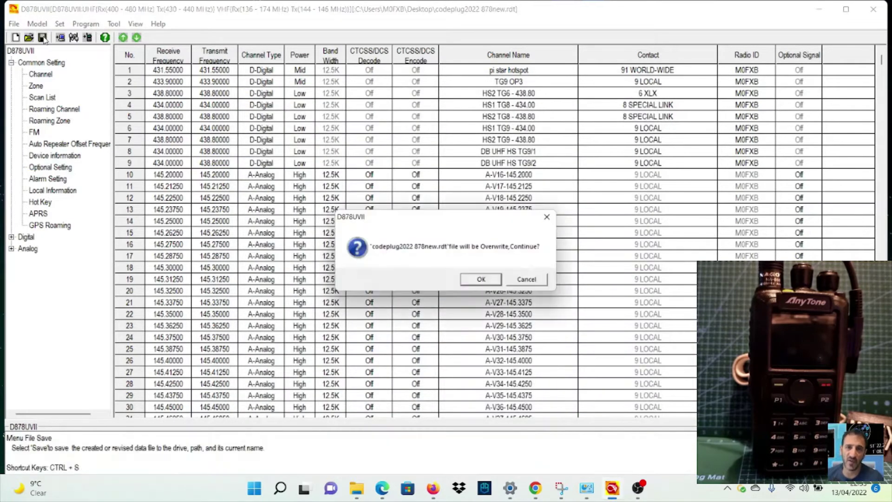
pyautogui.click(476, 282)
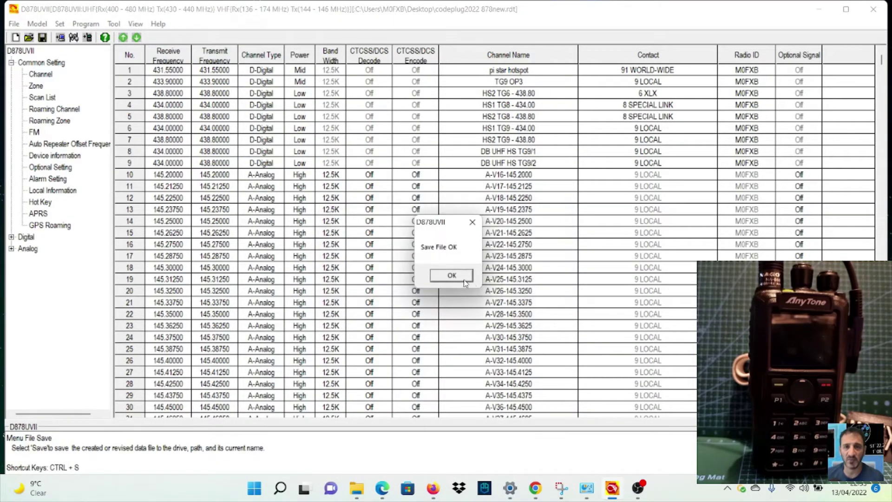
pyautogui.click(453, 279)
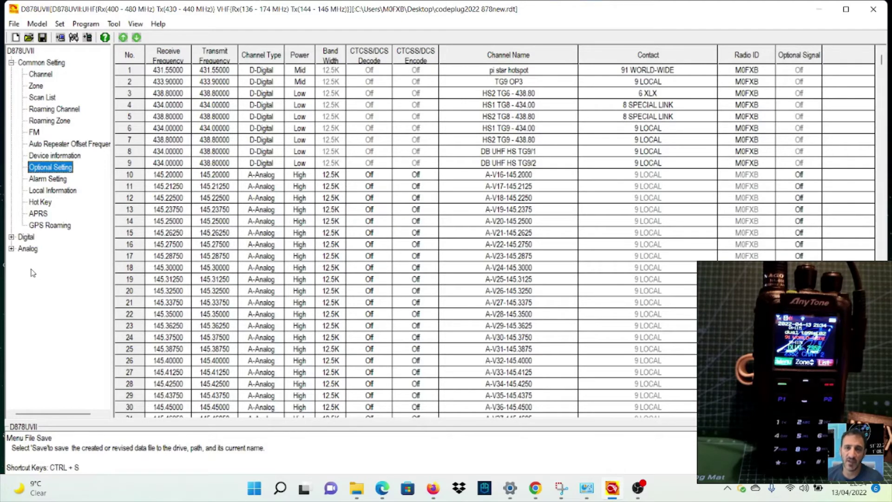
pyautogui.click(638, 488)
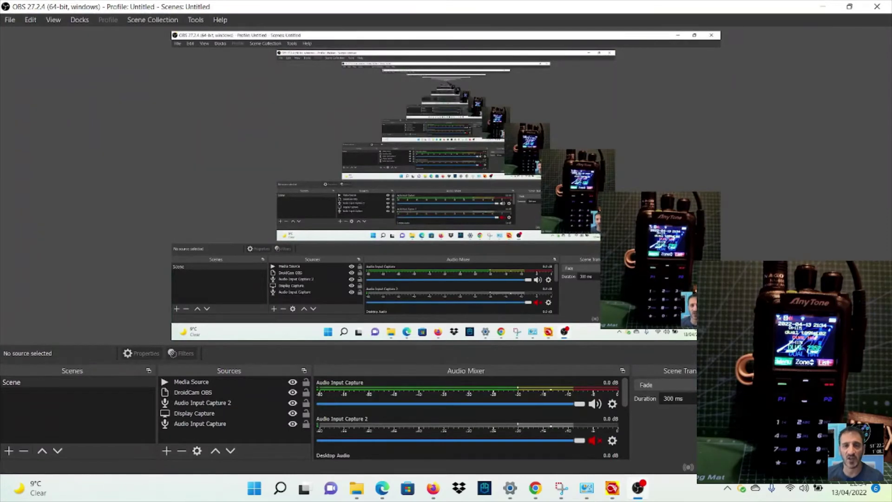
pyautogui.click(613, 487)
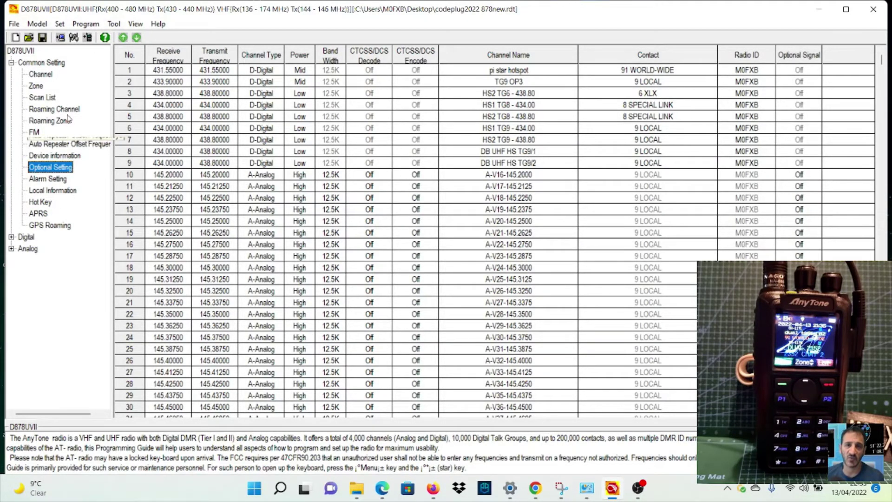
pyautogui.click(85, 25)
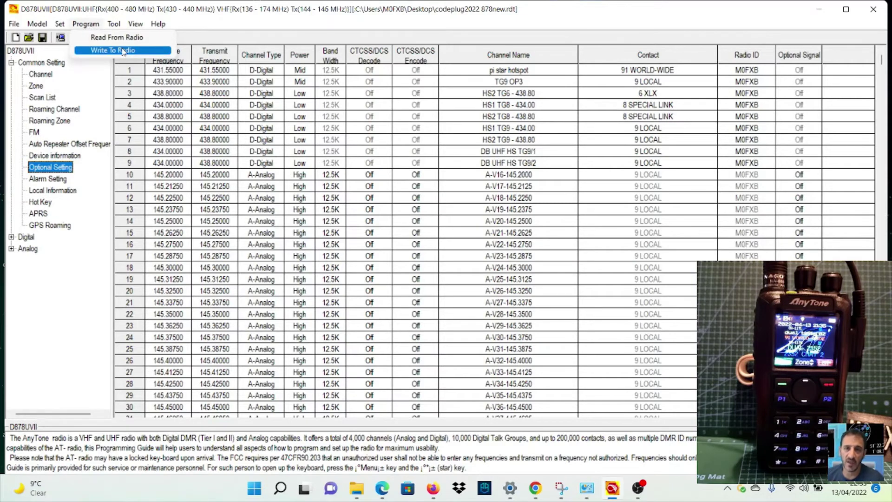
pyautogui.click(95, 88)
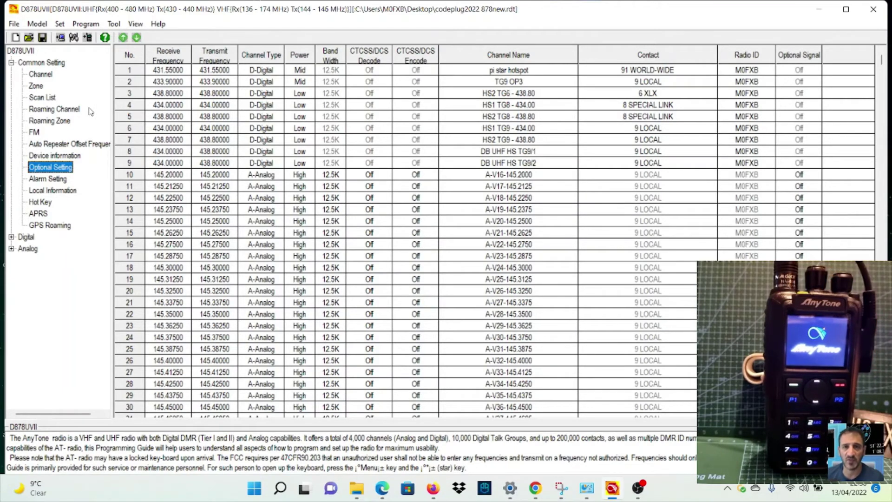
# - Choose COM3 in the Set COM dialog as the radio's communication port
pyautogui.click(14, 24)
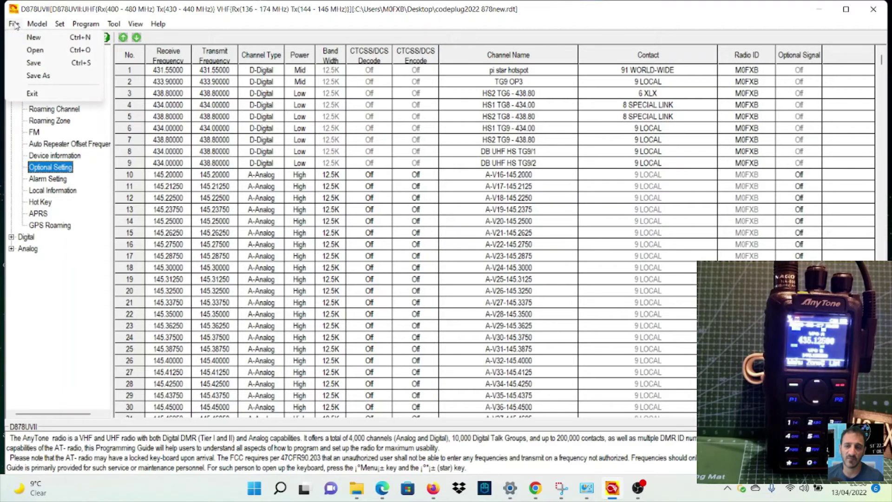
pyautogui.click(160, 26)
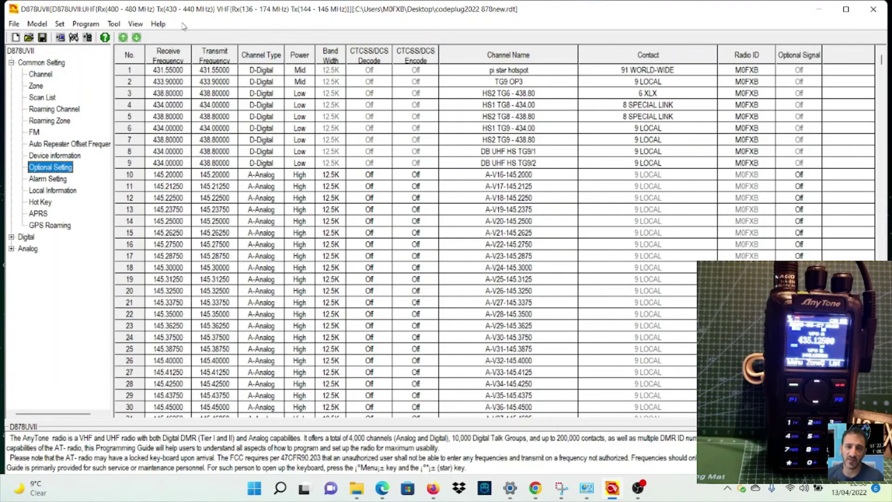
pyautogui.click(85, 24)
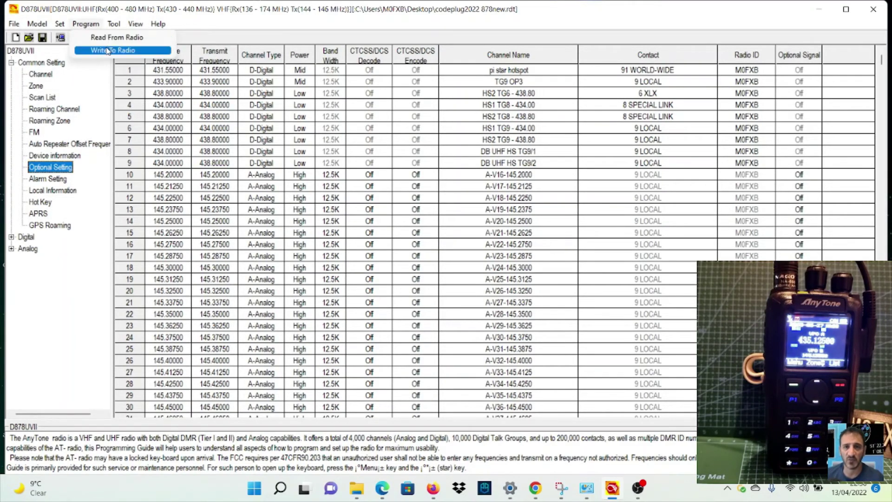
pyautogui.moveTo(65, 28)
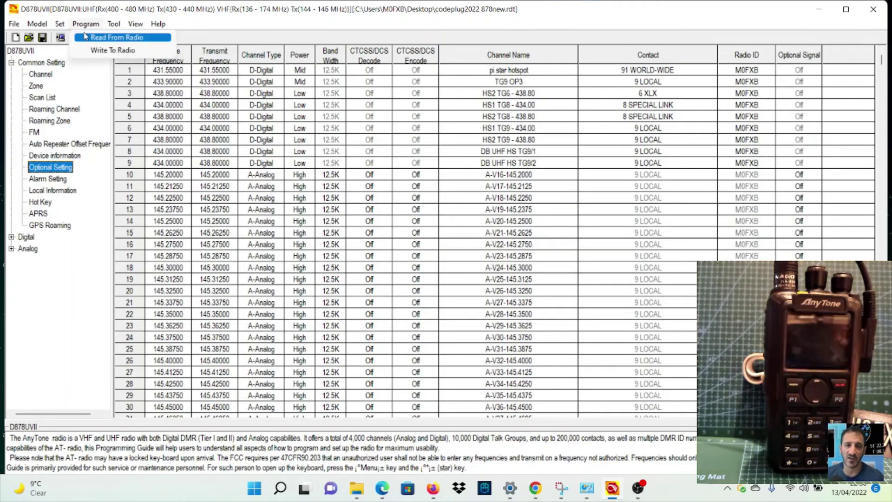
pyautogui.click(87, 37)
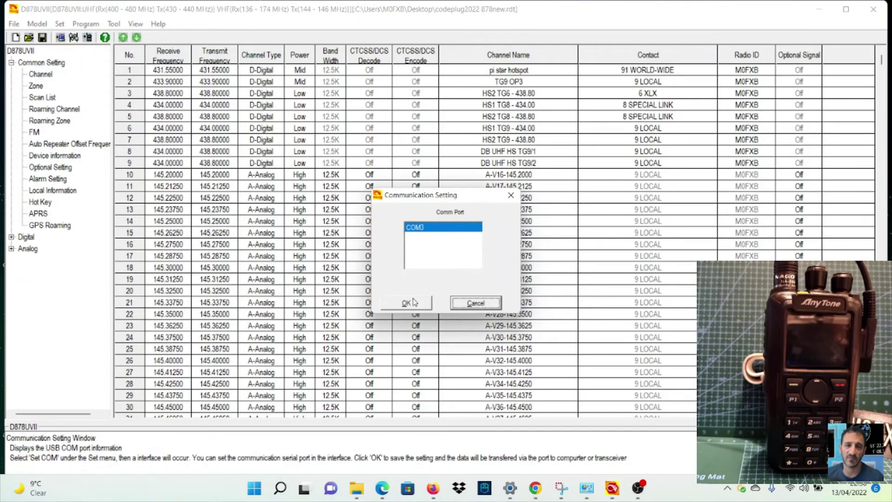
pyautogui.click(413, 302)
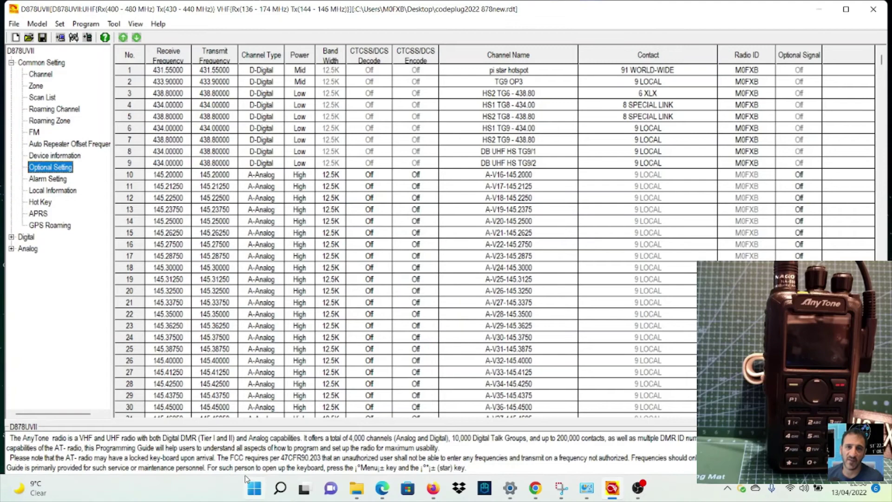
# - Open Device Manager and expand Ports (COM & LPT) to find GD32 Virtual Com Port (COM3)
pyautogui.rightClick(255, 496)
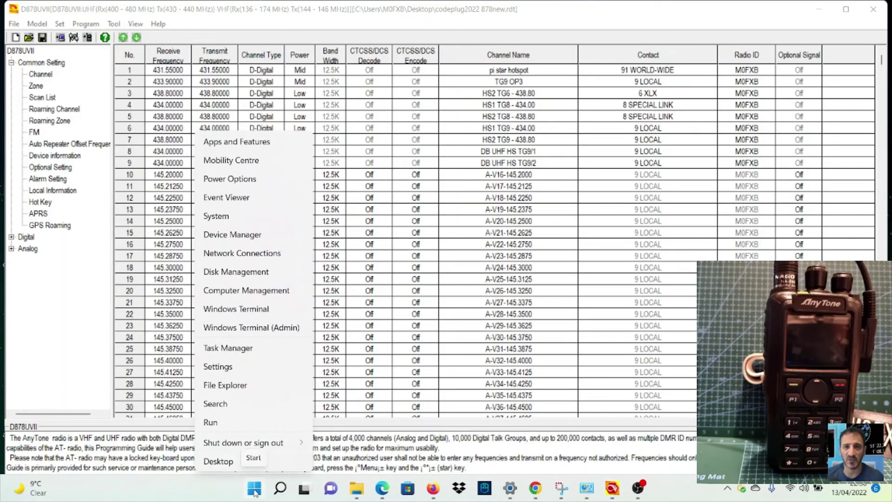
pyautogui.click(237, 235)
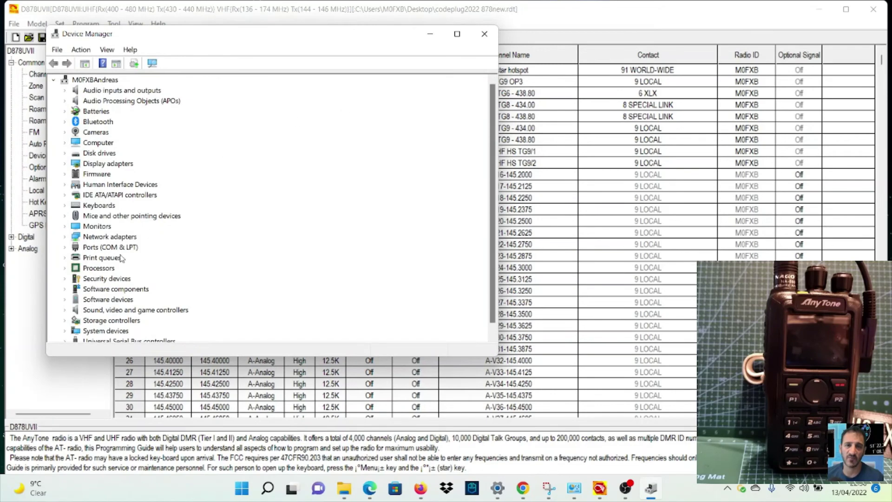
pyautogui.doubleClick(116, 247)
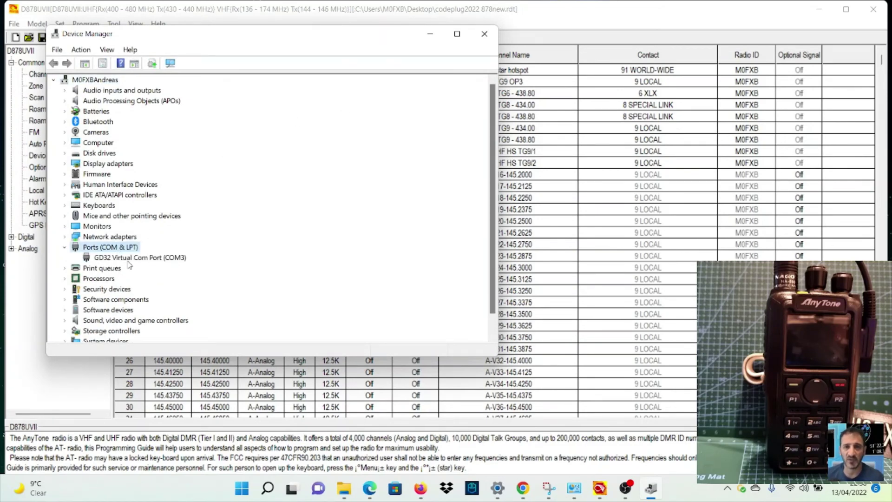
# - Minimise Device Manager, then twice start and cancel a Read From Radio without saving
pyautogui.click(429, 35)
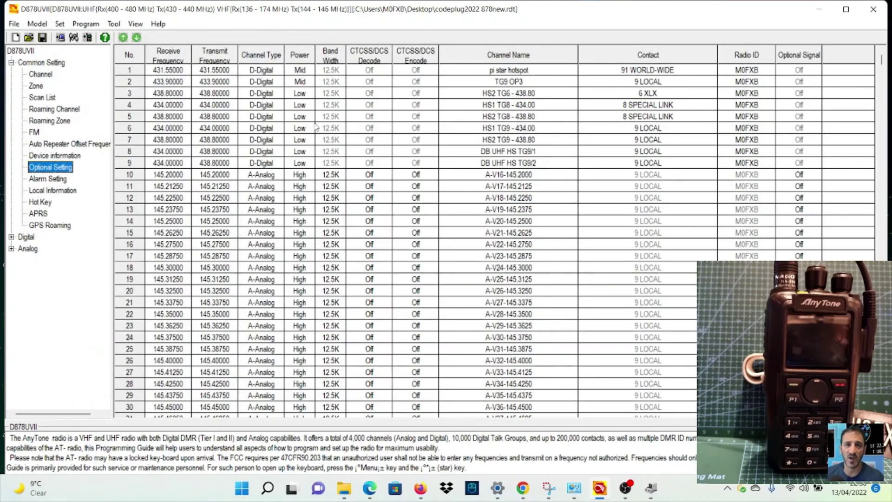
pyautogui.click(88, 27)
pyautogui.click(102, 45)
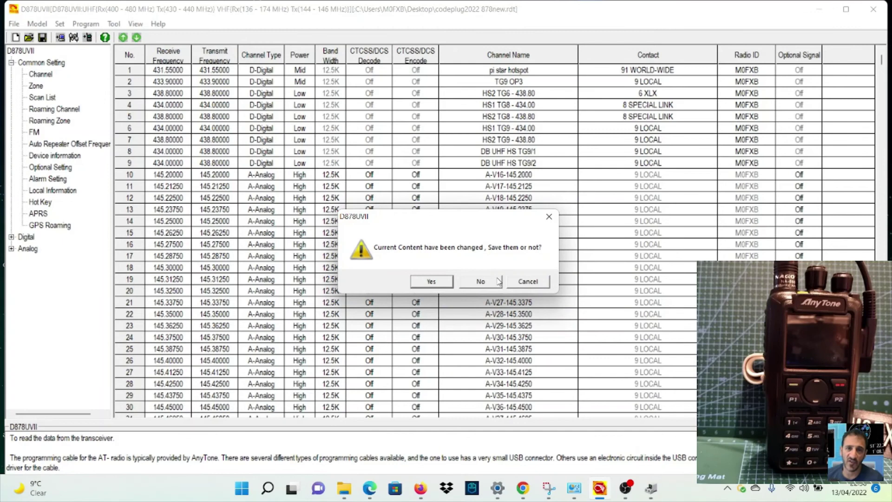
pyautogui.click(529, 282)
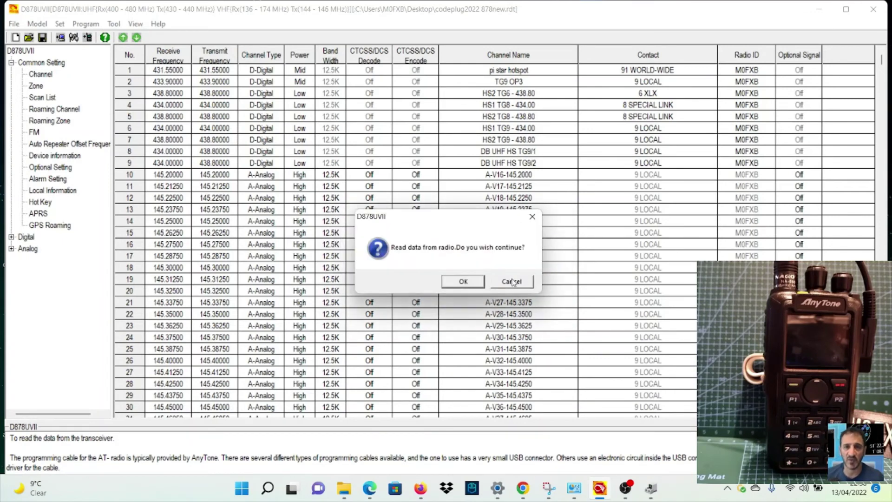
pyautogui.click(512, 282)
pyautogui.click(86, 25)
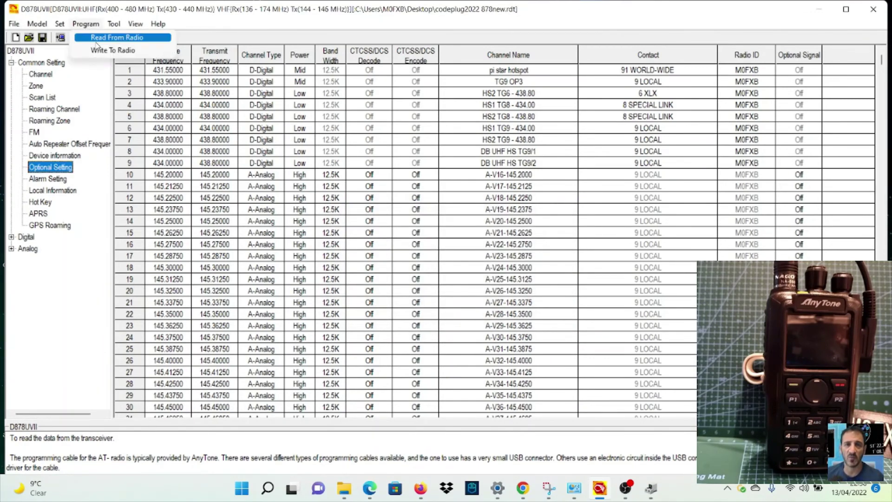
pyautogui.click(98, 45)
pyautogui.click(528, 282)
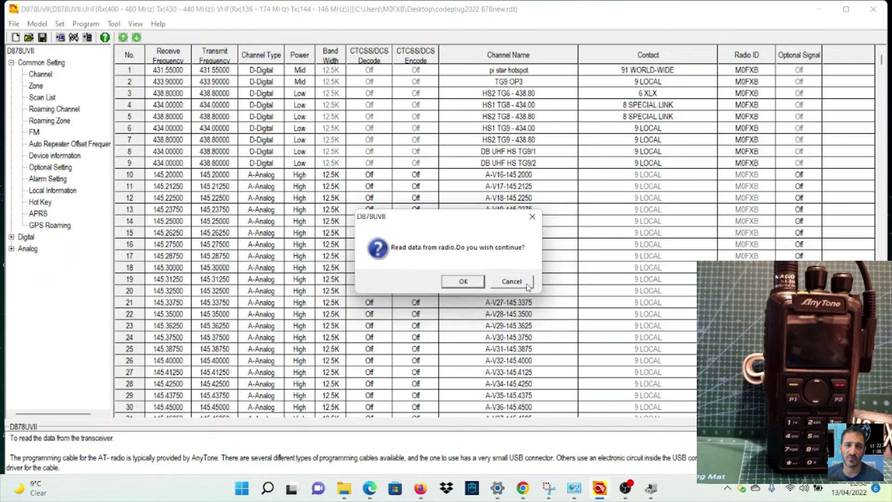
pyautogui.click(511, 282)
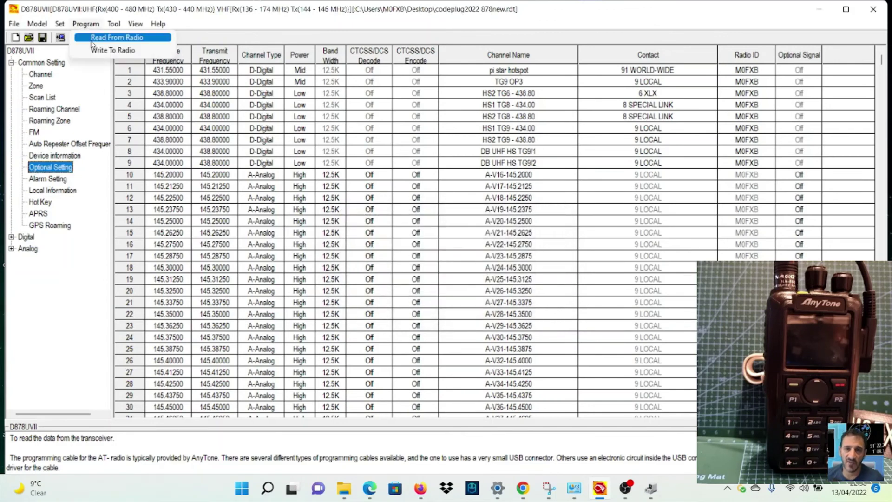
# - Write the codeplug to the radio with Digital Contact List and Other Data ticked
pyautogui.click(96, 51)
pyautogui.click(459, 280)
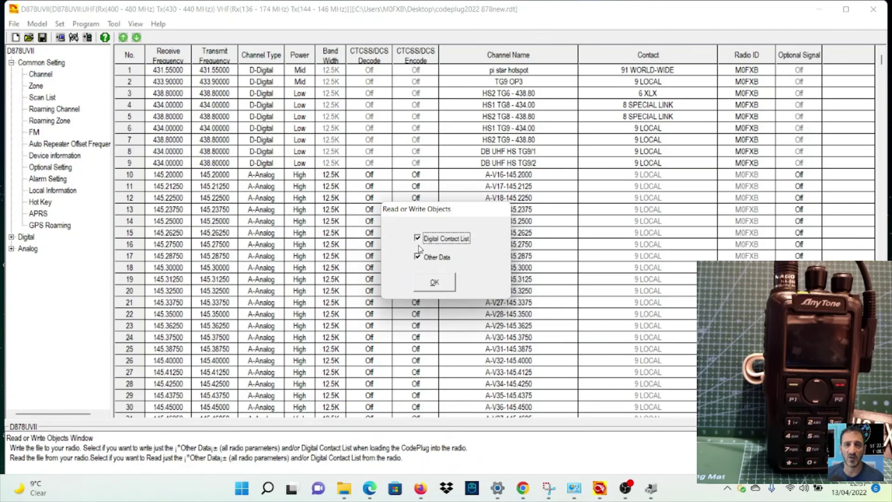
pyautogui.click(434, 281)
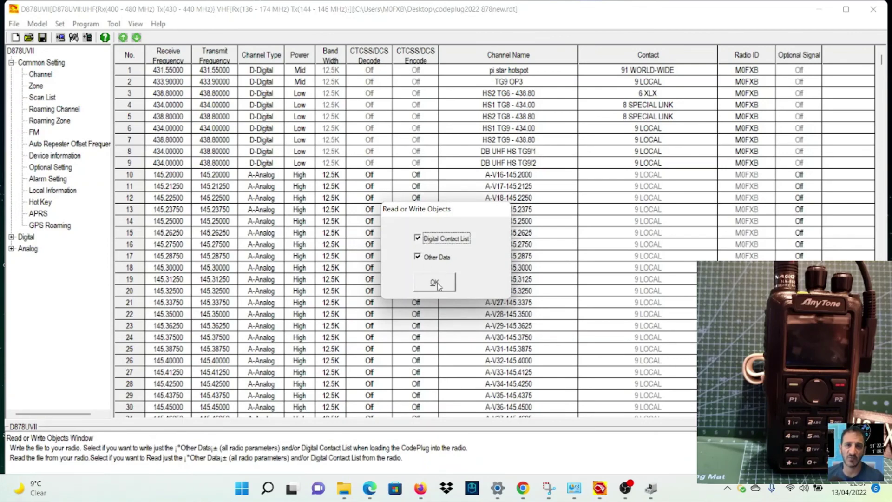